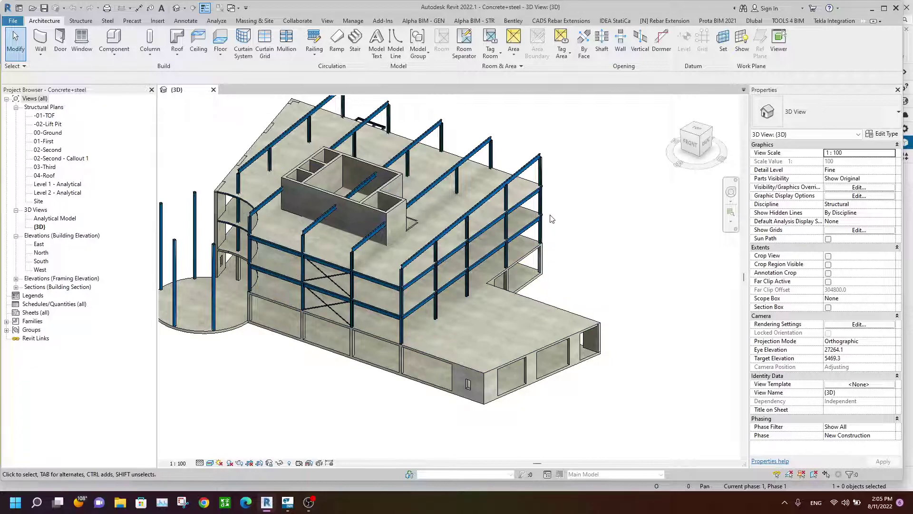
# Start a Revit IFC export using the IFC2x3 Coordination View 2.0 setup
pyautogui.moveTo(541, 287)
pyautogui.mouseDown(button='middle')
pyautogui.moveTo(631, 262)
pyautogui.moveTo(630, 271)
pyautogui.moveTo(633, 246)
pyautogui.moveTo(605, 206)
pyautogui.mouseUp(button='middle')
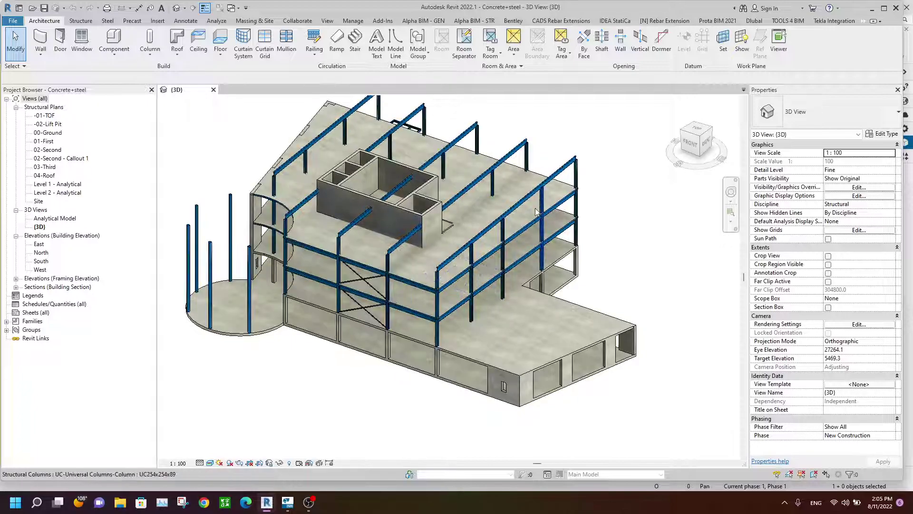
pyautogui.moveTo(473, 214); pyautogui.dragTo(482, 226, button='middle')
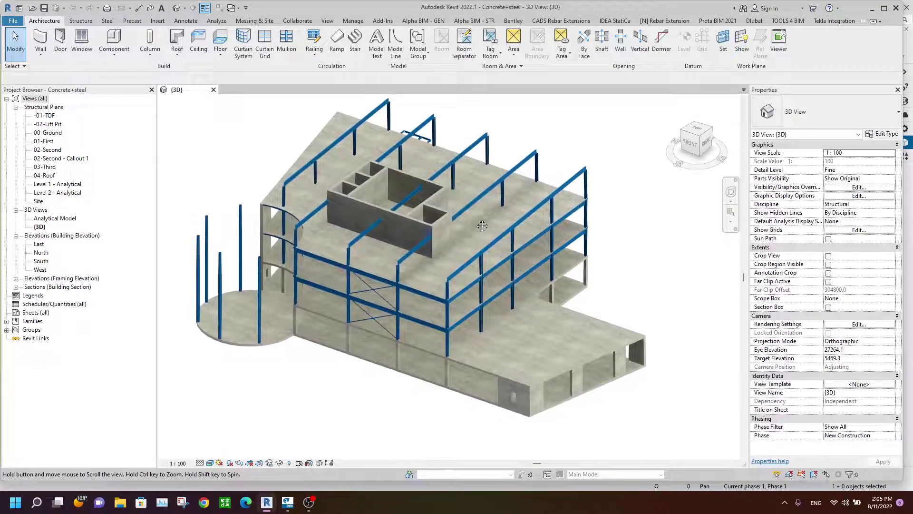
pyautogui.click(13, 21)
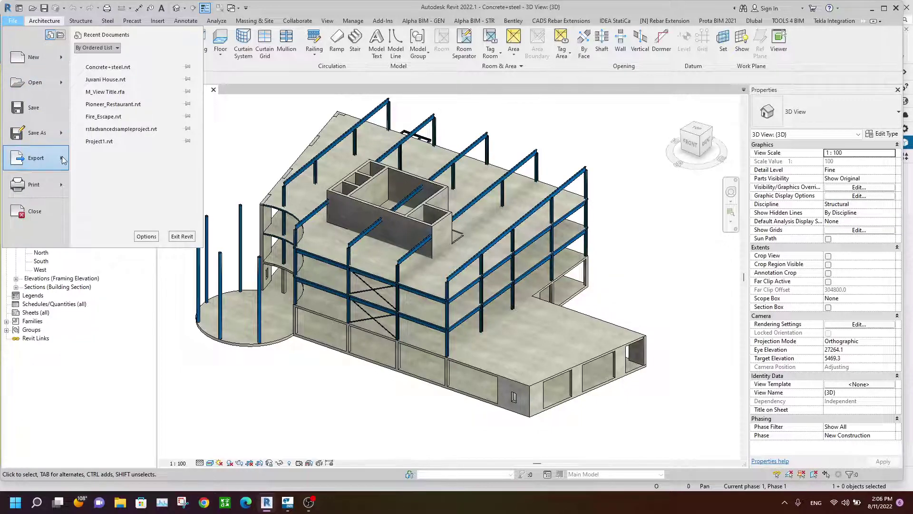
pyautogui.moveTo(36, 158)
pyautogui.click(123, 217)
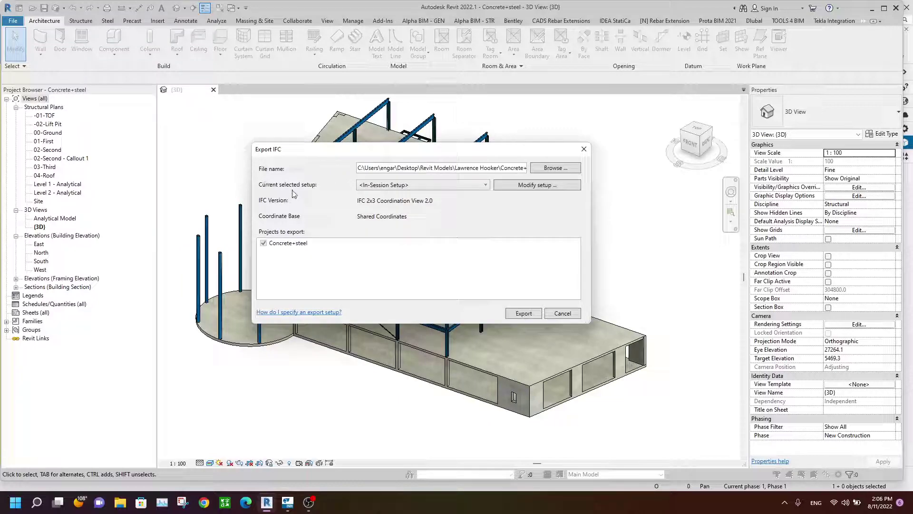
pyautogui.click(412, 186)
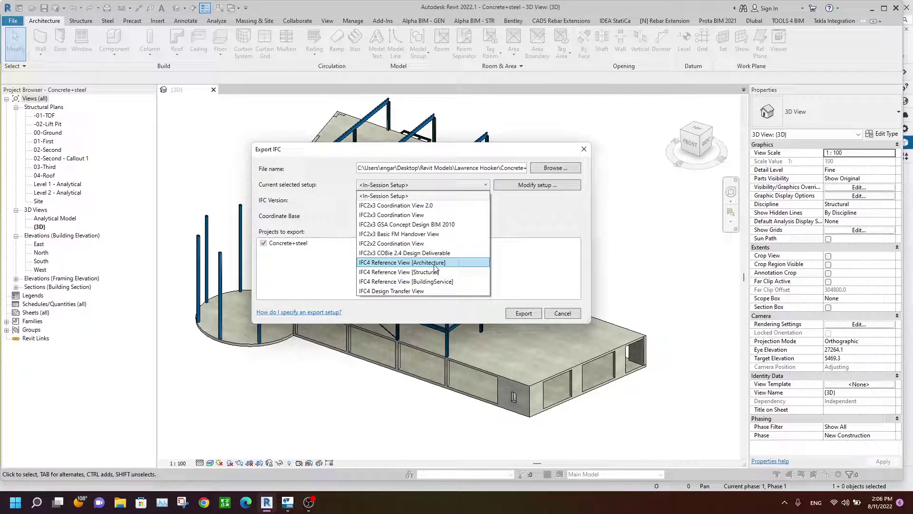
pyautogui.click(397, 206)
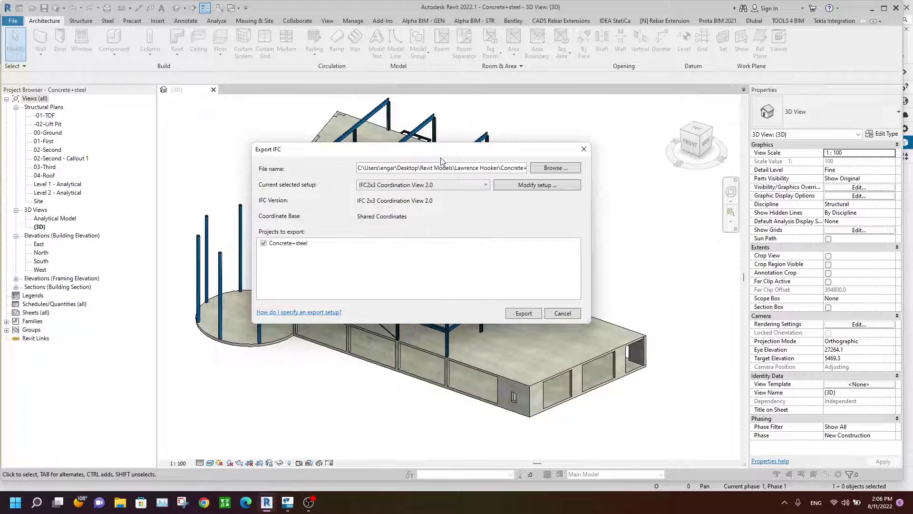
pyautogui.moveTo(441, 150); pyautogui.dragTo(412, 145)
# Export the model as Concrete+steel.ifc saved to the Desktop
pyautogui.click(534, 163)
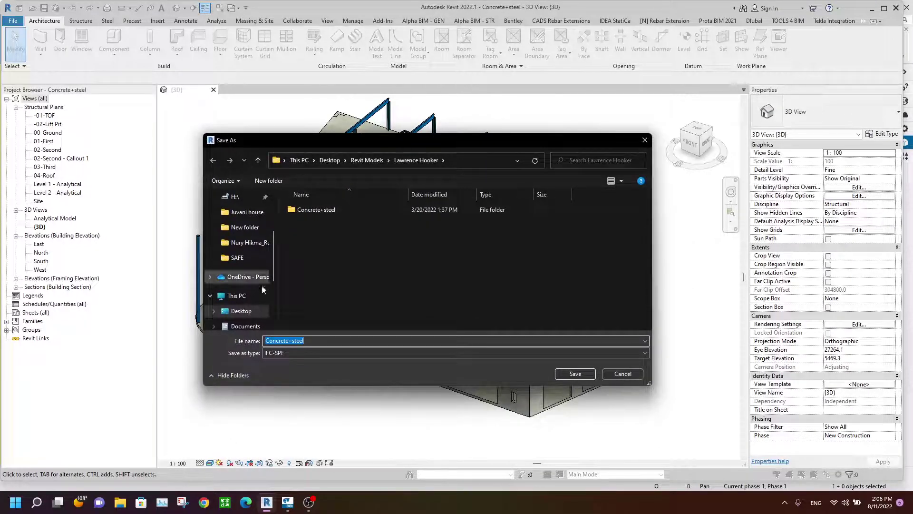
pyautogui.click(245, 314)
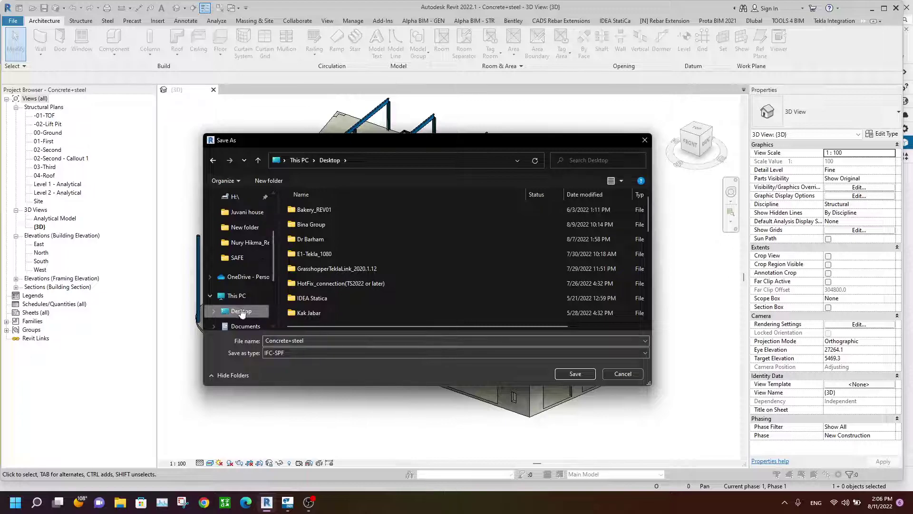
pyautogui.click(326, 340)
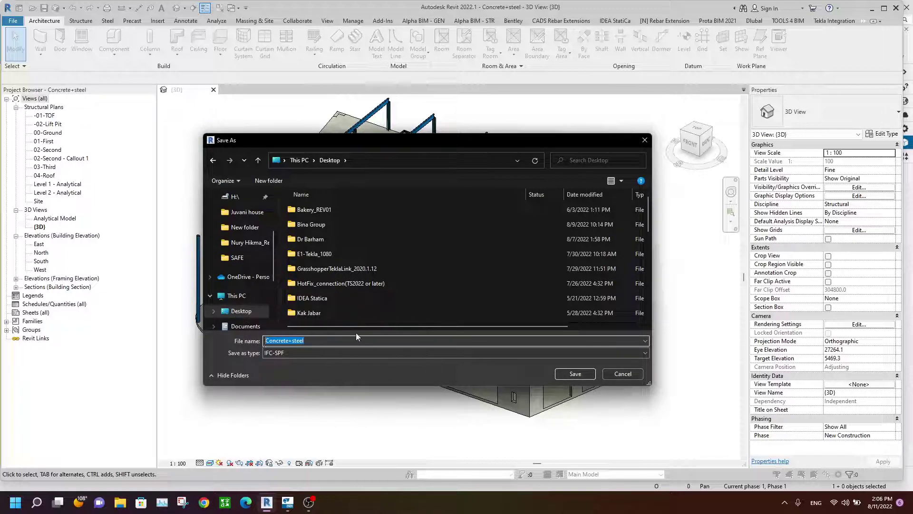
pyautogui.click(571, 375)
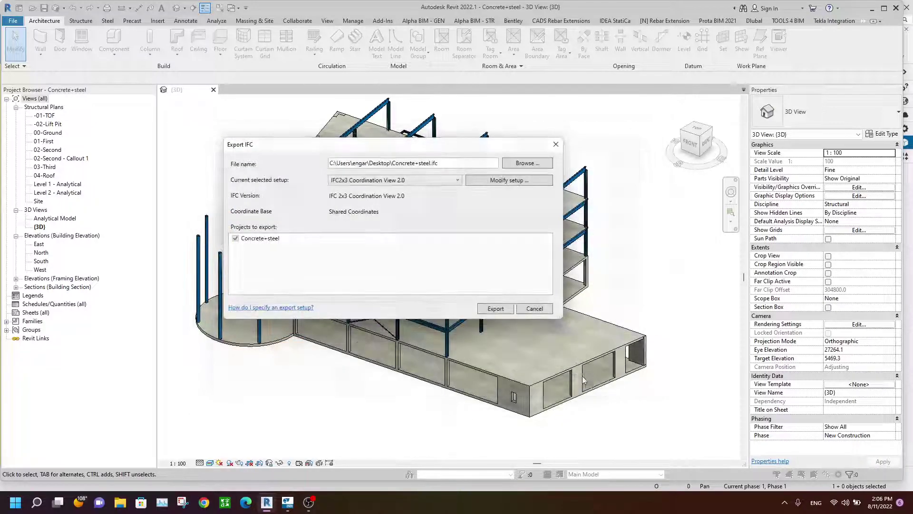
pyautogui.click(498, 311)
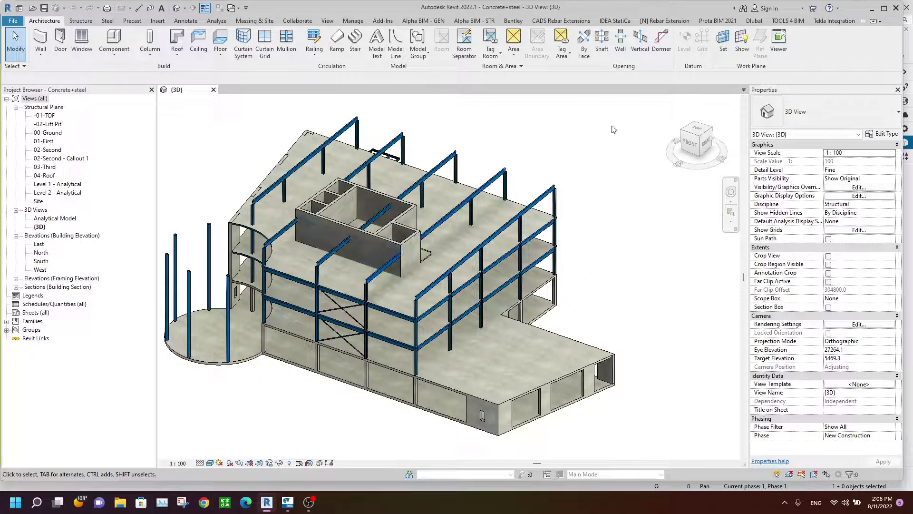
pyautogui.moveTo(613, 129)
pyautogui.keyDown('shift'); pyautogui.mouseDown(button='middle')
pyautogui.moveTo(454, 238)
pyautogui.moveTo(480, 224)
pyautogui.mouseUp(button='middle'); pyautogui.keyUp('shift')
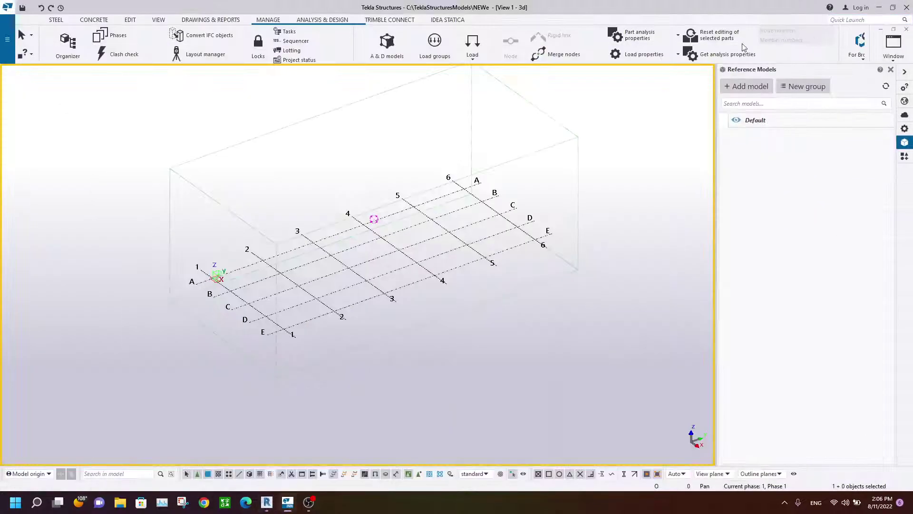
# Add the Desktop file Concrete+steel as a Tekla reference model
pyautogui.moveTo(443, 152); pyautogui.dragTo(438, 176, button='middle')
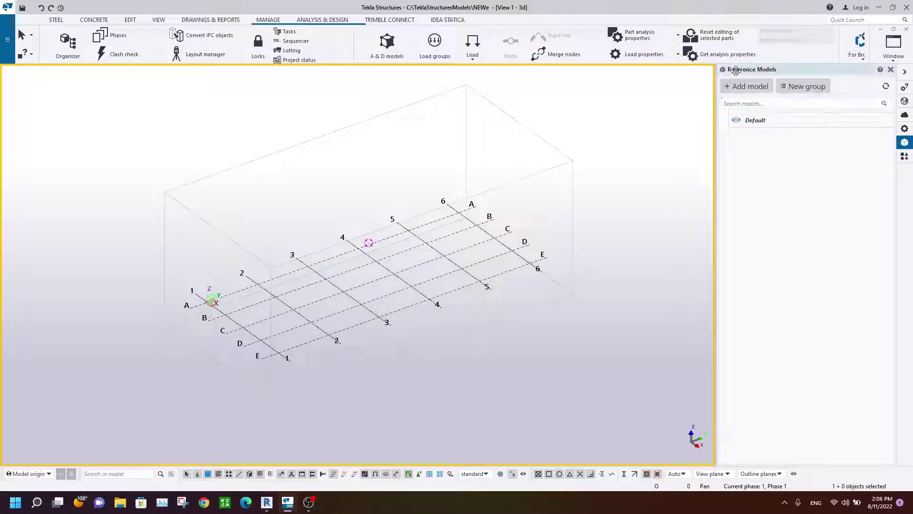
pyautogui.click(760, 91)
pyautogui.moveTo(472, 174); pyautogui.dragTo(432, 164)
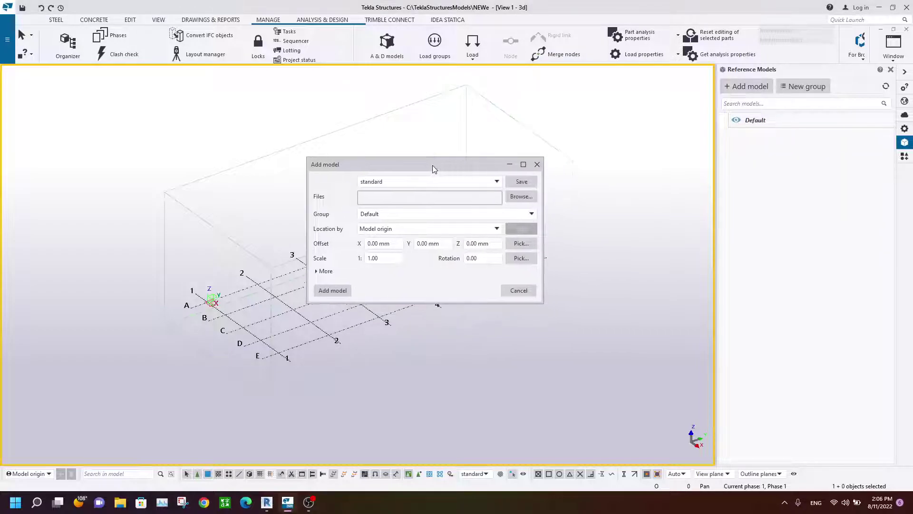
pyautogui.click(515, 196)
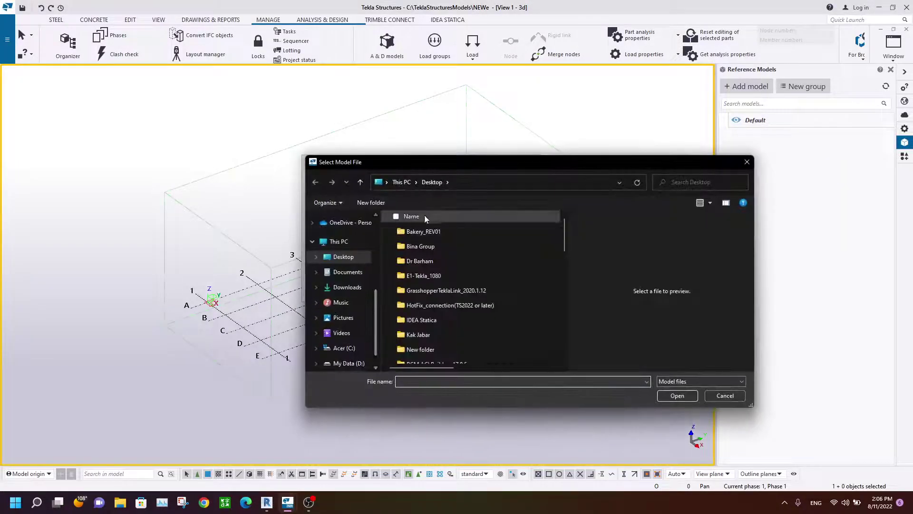
pyautogui.scroll(-1, 475, 256)
pyautogui.scroll(-2, 466, 251)
pyautogui.scroll(-3, 480, 259)
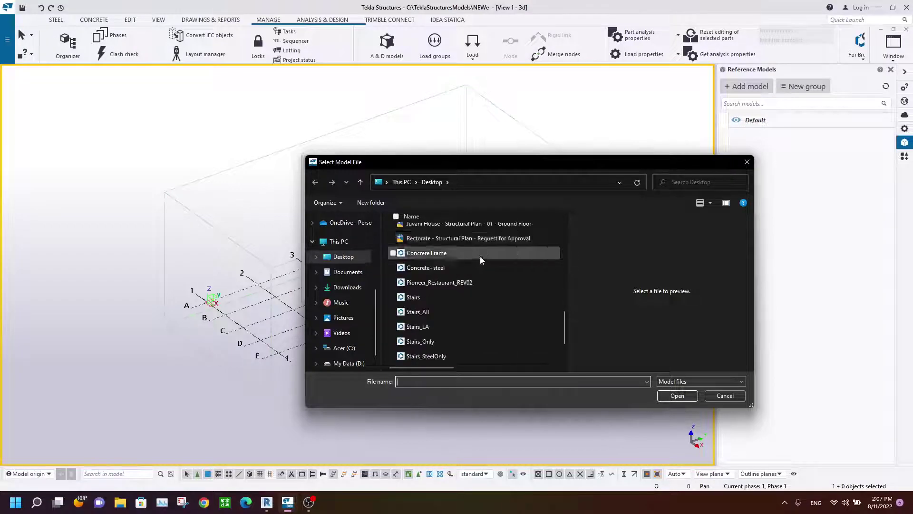
pyautogui.click(442, 268)
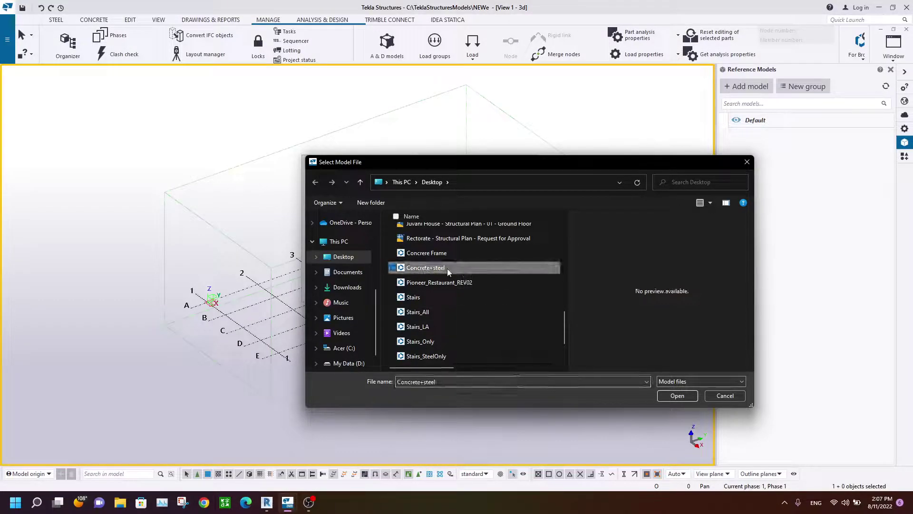
pyautogui.click(684, 396)
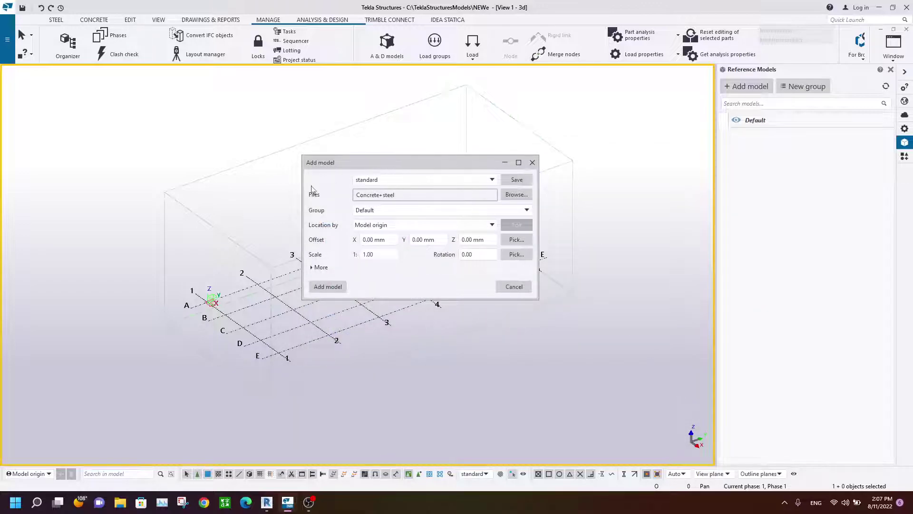
pyautogui.click(327, 287)
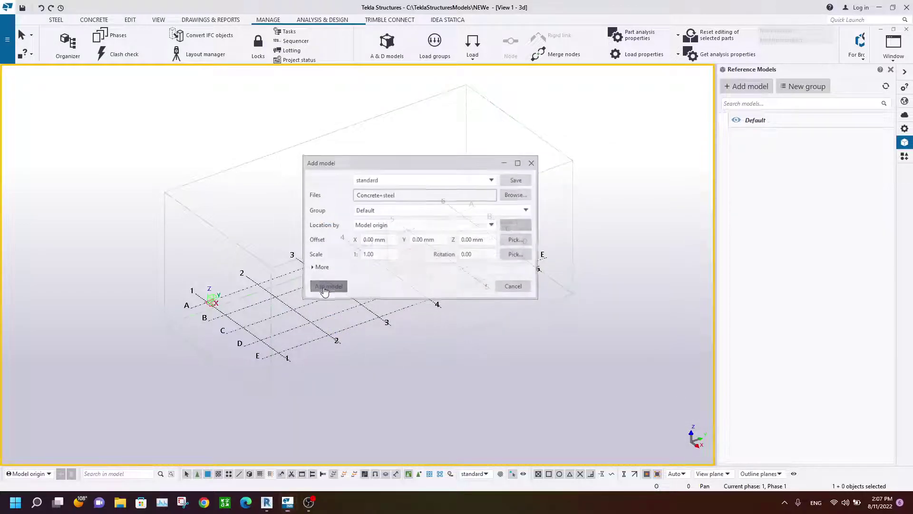
# Fit the work area to the entire Concrete+steel model and zoom to inspect it
pyautogui.scroll(-3, 351, 235)
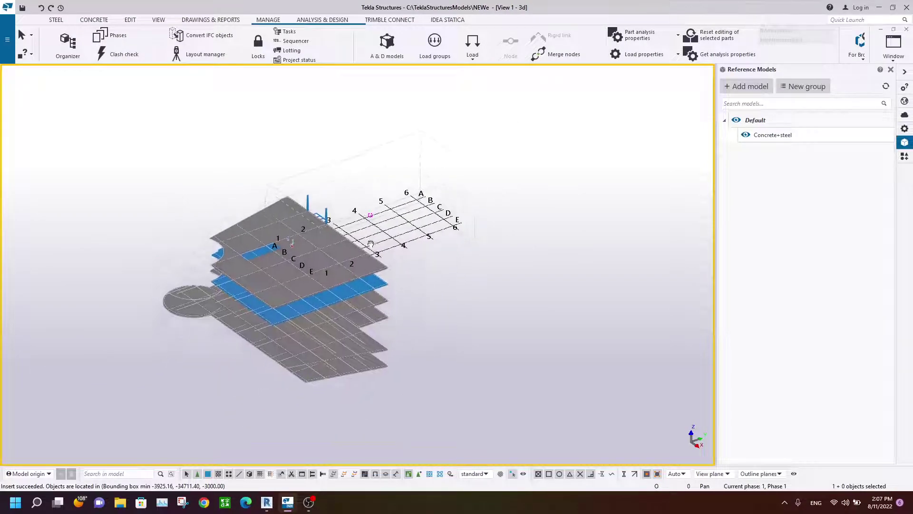
pyautogui.click(407, 316)
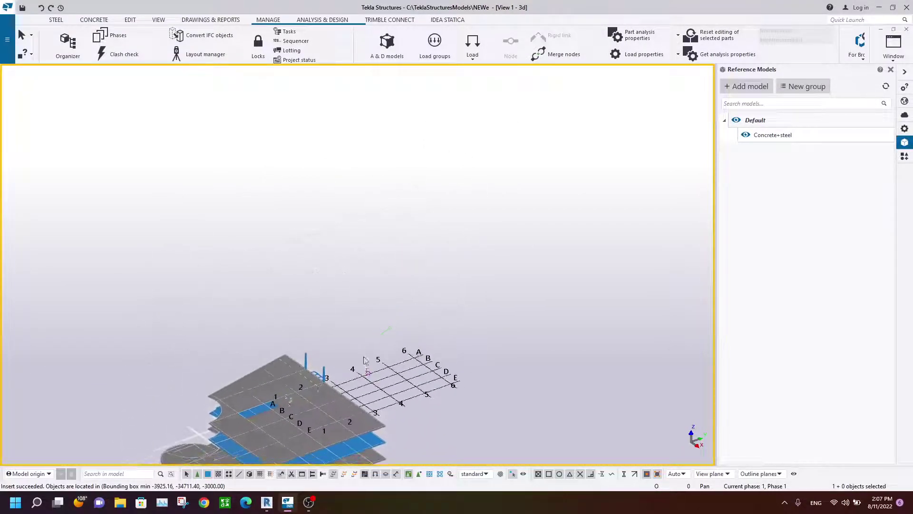
pyautogui.click(439, 242)
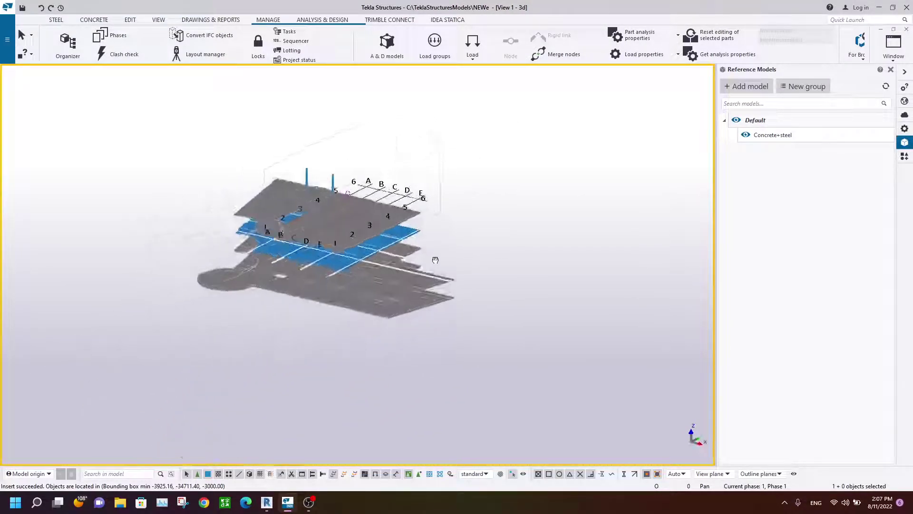
pyautogui.rightClick(388, 140)
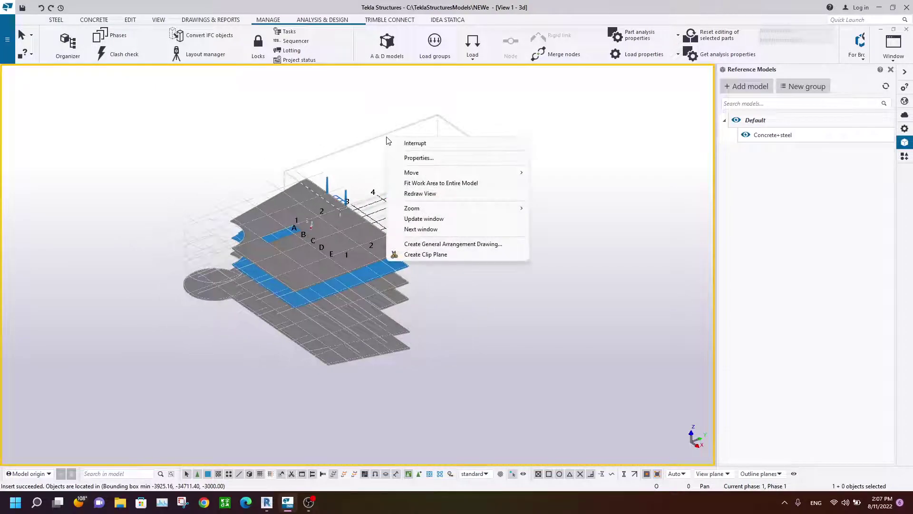
pyautogui.click(446, 186)
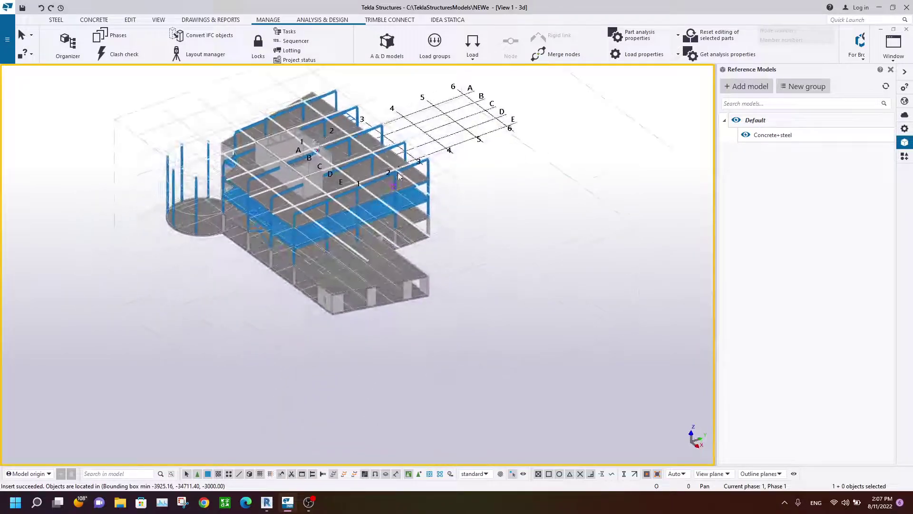
pyautogui.scroll(3, 398, 176)
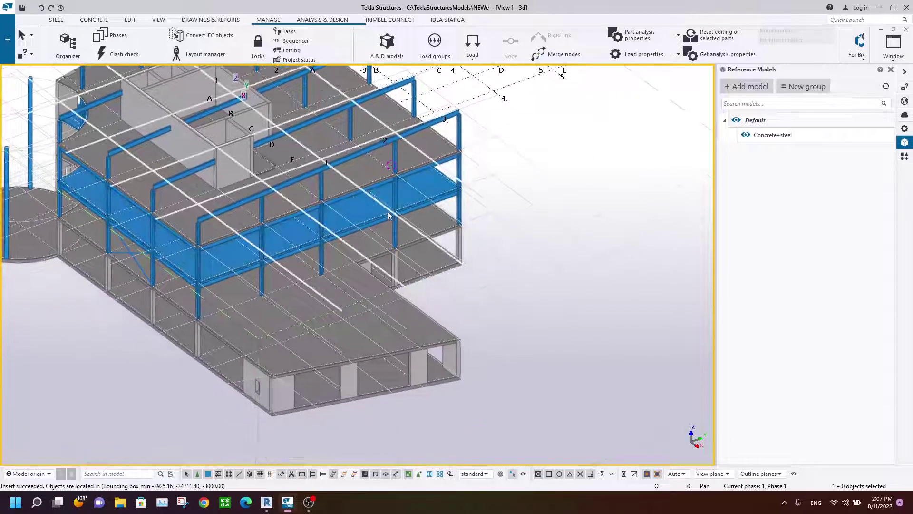
pyautogui.scroll(-3, 388, 215)
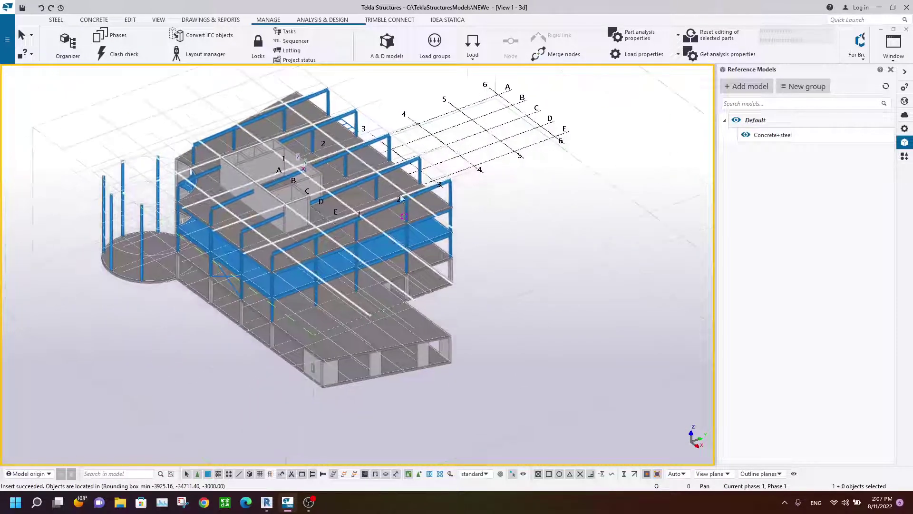
pyautogui.scroll(3, 402, 199)
pyautogui.scroll(3, 508, 175)
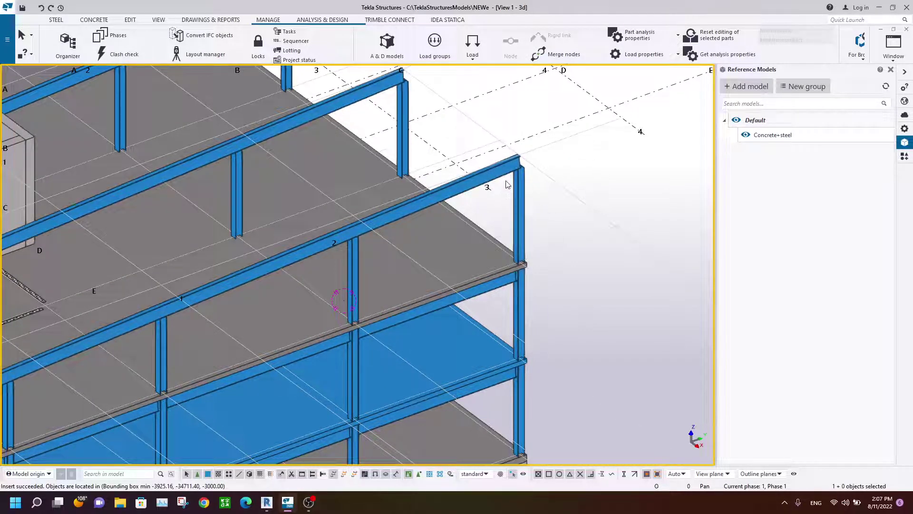
pyautogui.scroll(-3, 490, 213)
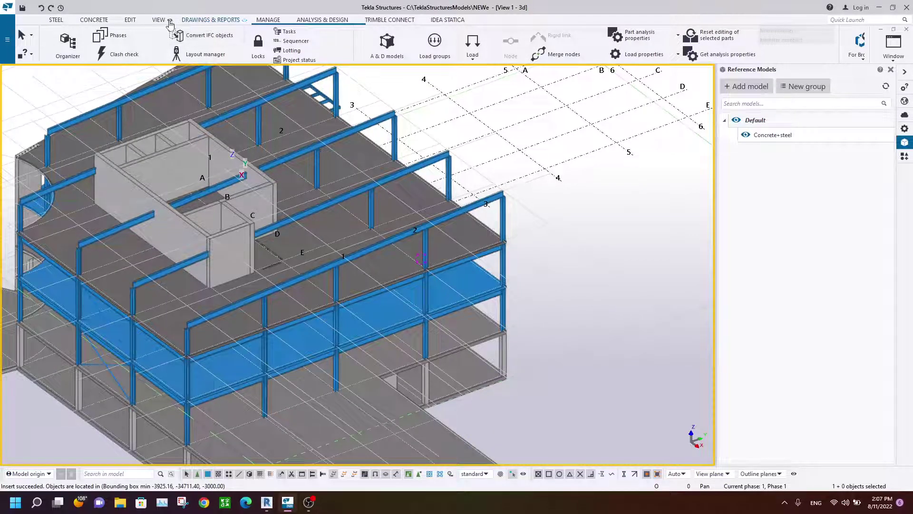
# Convert the Concrete+steel reference model's IFC objects and show the Changes list
pyautogui.click(265, 21)
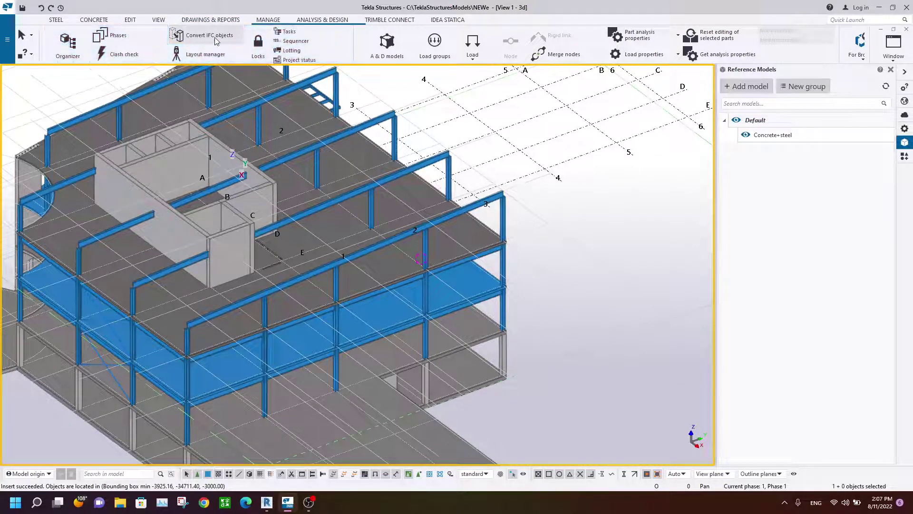
pyautogui.click(217, 40)
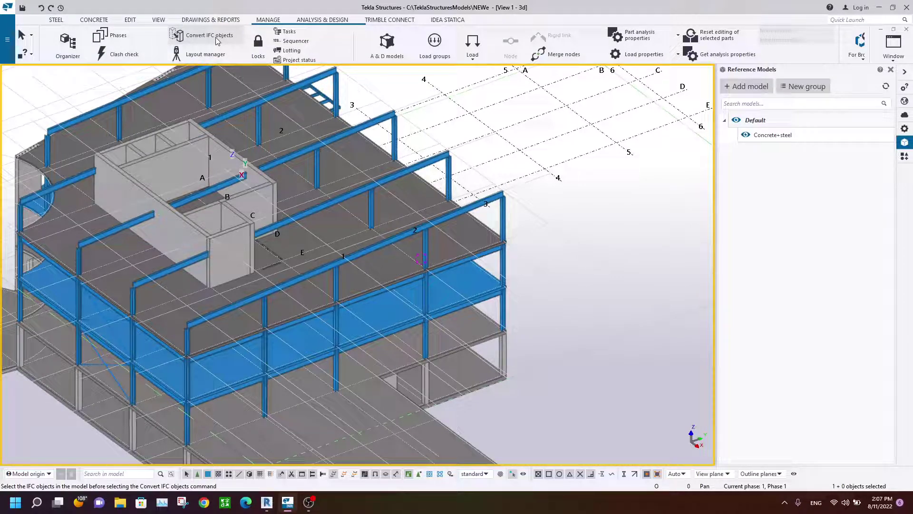
pyautogui.click(790, 138)
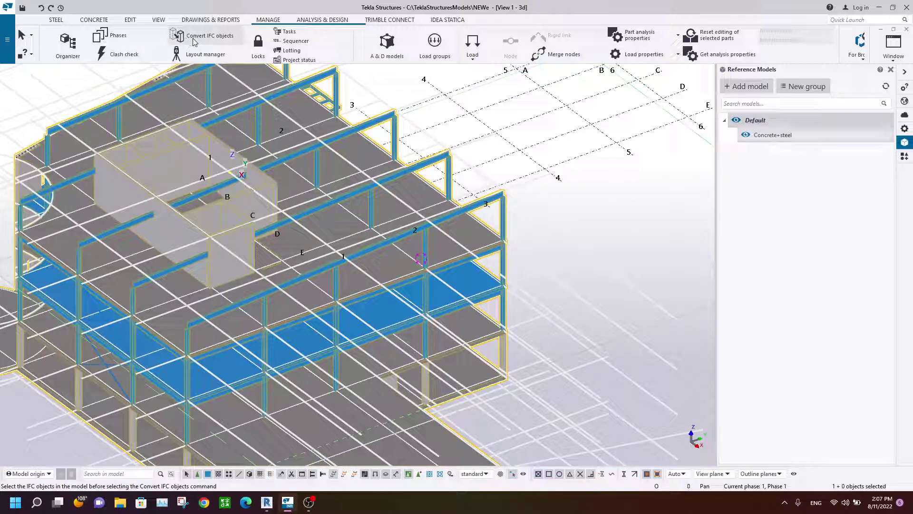
pyautogui.click(789, 142)
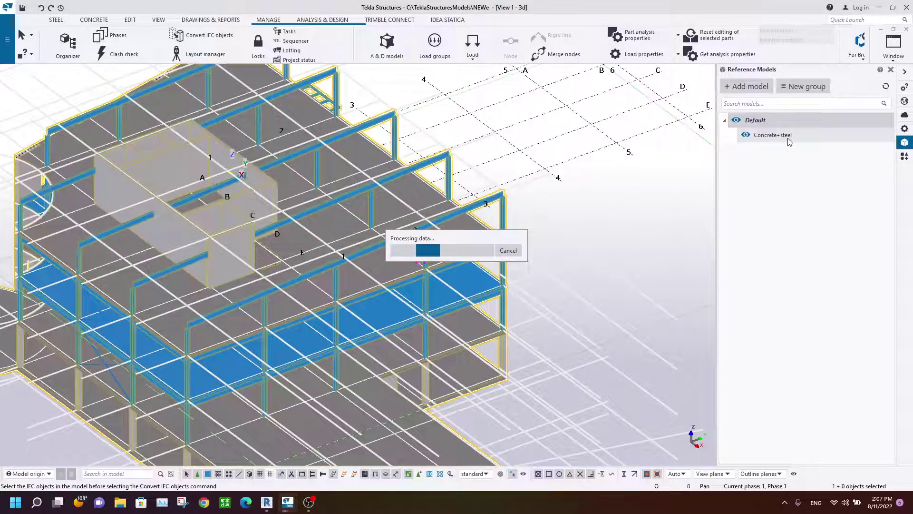
pyautogui.click(212, 39)
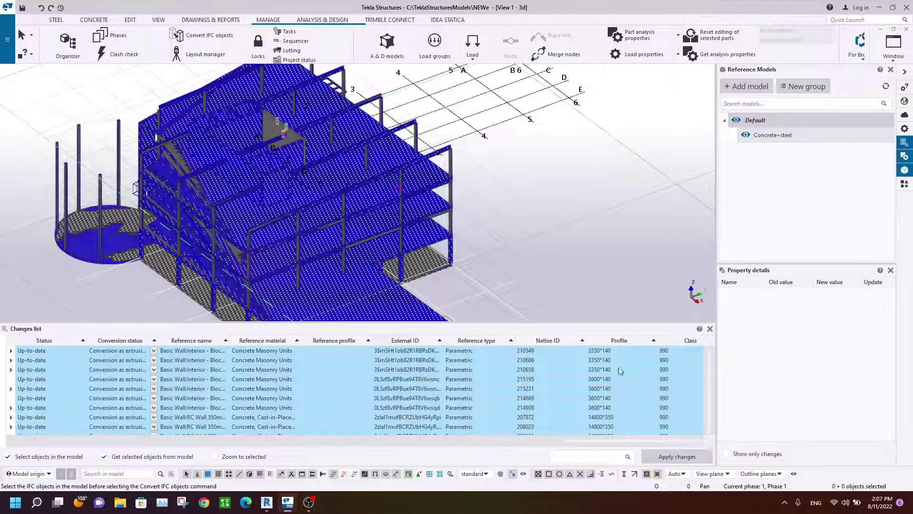
# Review the converted objects in the conversion Changes list
pyautogui.scroll(-2, 26, 357)
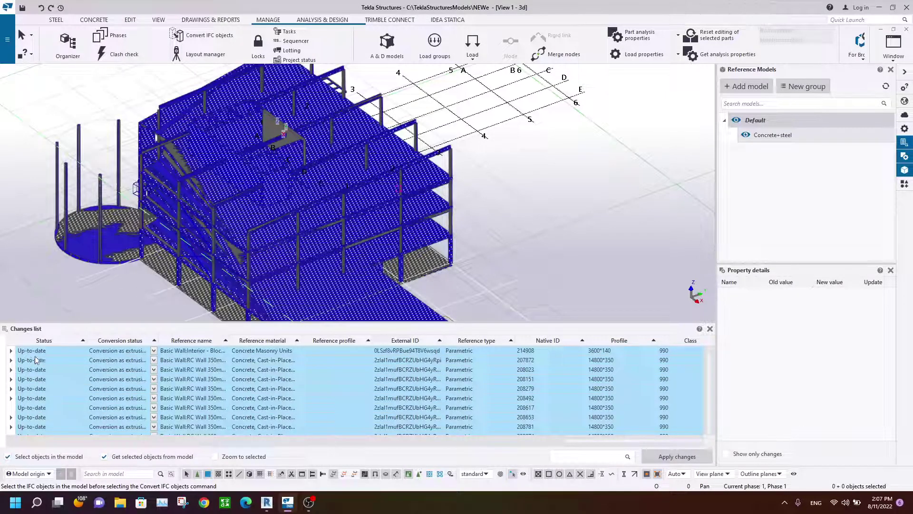
pyautogui.scroll(2, 36, 360)
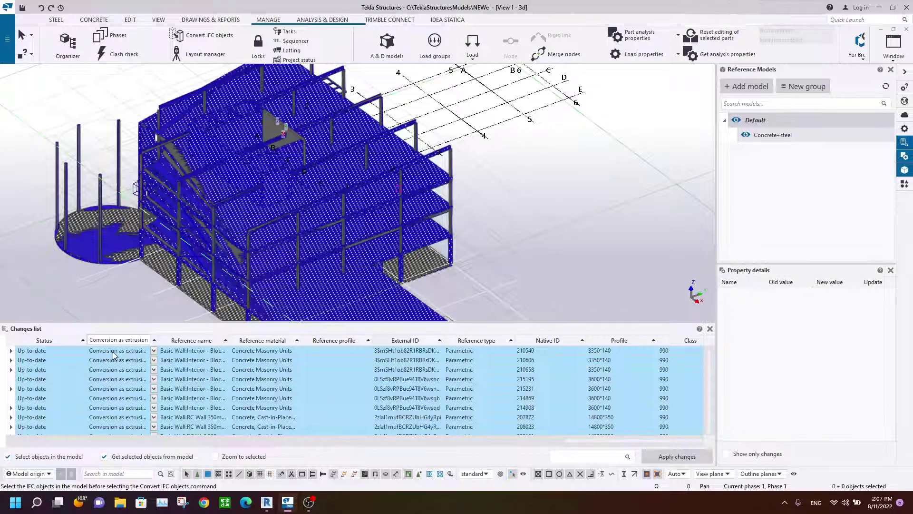
pyautogui.scroll(-5, 121, 364)
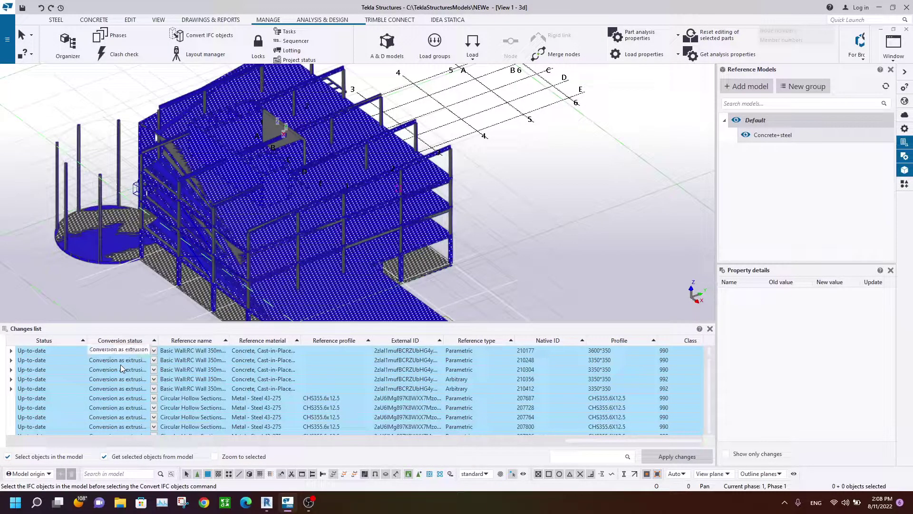
pyautogui.scroll(-5, 121, 364)
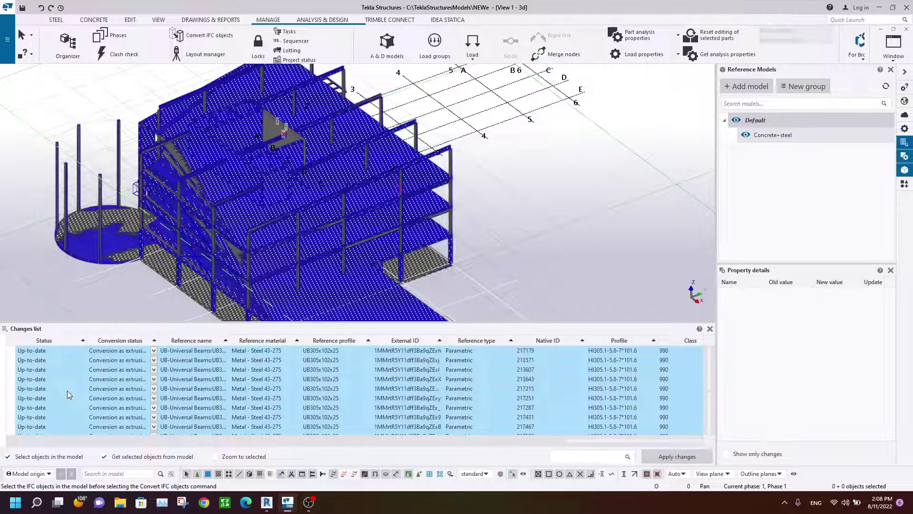
pyautogui.scroll(-5, 59, 392)
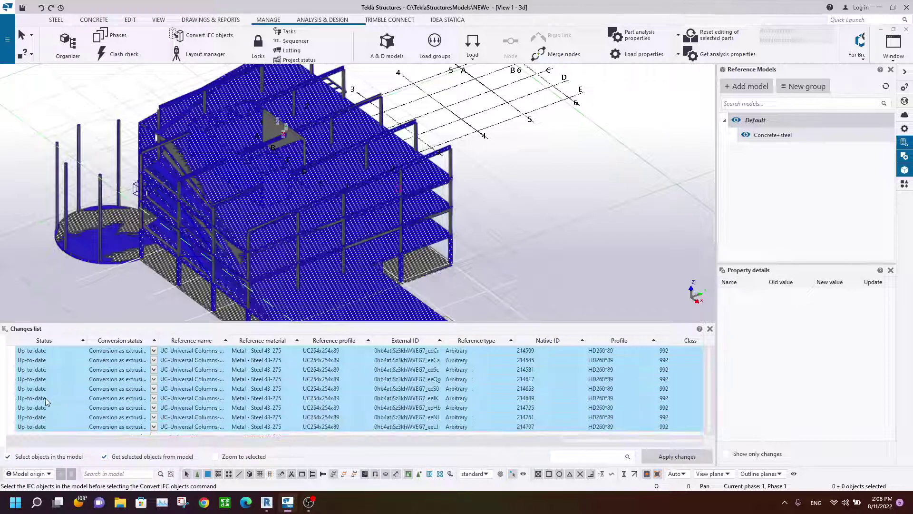
pyautogui.click(678, 461)
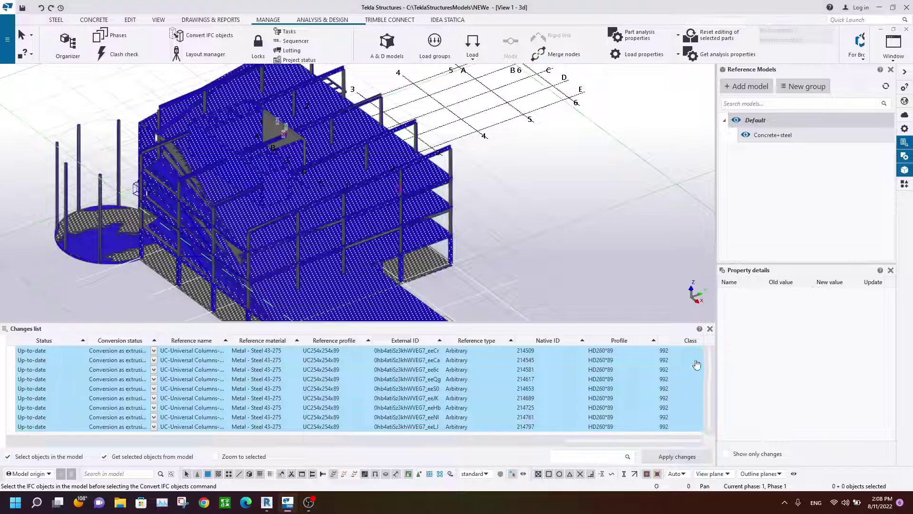
# Close the Changes list and hide the Concrete+steel reference model
pyautogui.click(710, 329)
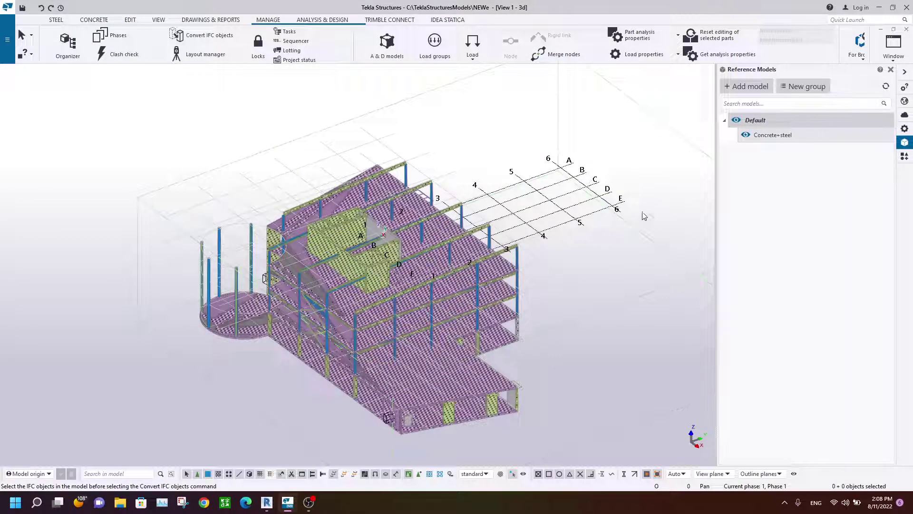
pyautogui.moveTo(644, 216); pyautogui.dragTo(585, 239, button='middle')
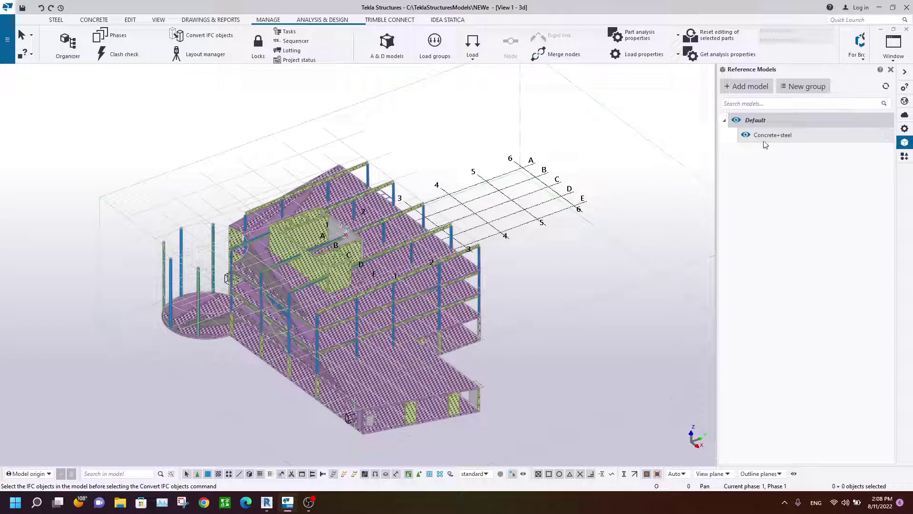
pyautogui.click(745, 134)
pyautogui.moveTo(200, 274)
pyautogui.mouseDown(button='middle')
pyautogui.moveTo(372, 236)
pyautogui.moveTo(645, 274)
pyautogui.mouseUp(button='middle')
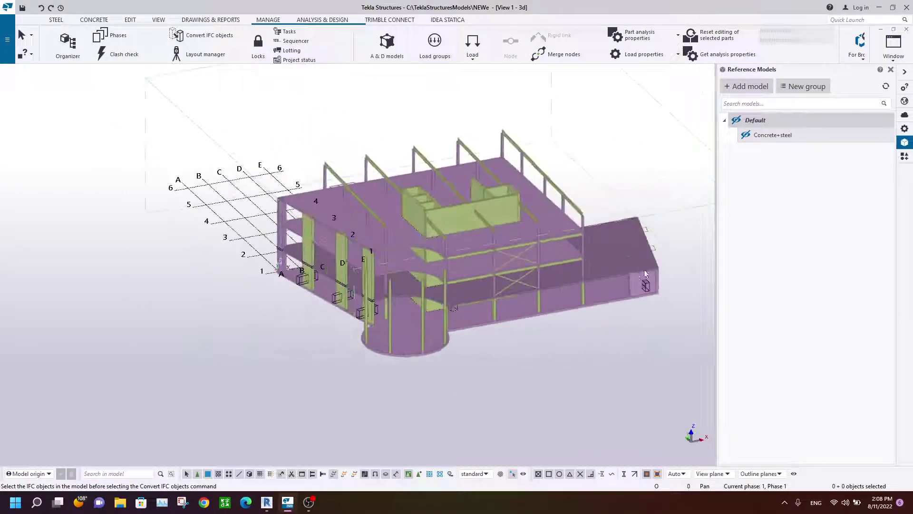
pyautogui.scroll(3, 645, 274)
pyautogui.scroll(2, 552, 250)
pyautogui.moveTo(517, 261)
pyautogui.mouseDown(button='middle')
pyautogui.moveTo(390, 266)
pyautogui.moveTo(428, 261)
pyautogui.moveTo(405, 243)
pyautogui.moveTo(474, 163)
pyautogui.mouseUp(button='middle')
pyautogui.scroll(3, 404, 243)
pyautogui.scroll(-3, 404, 243)
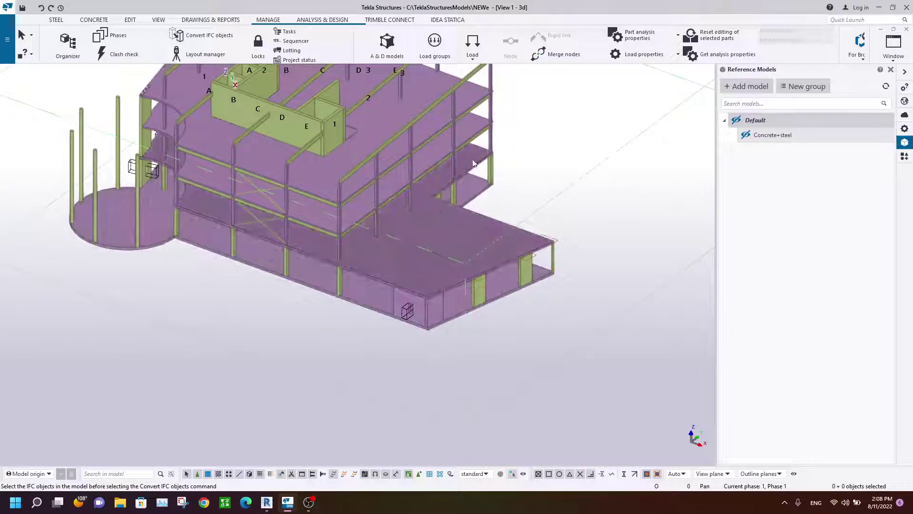
pyautogui.scroll(3, 466, 171)
pyautogui.scroll(3, 460, 276)
pyautogui.scroll(2, 424, 274)
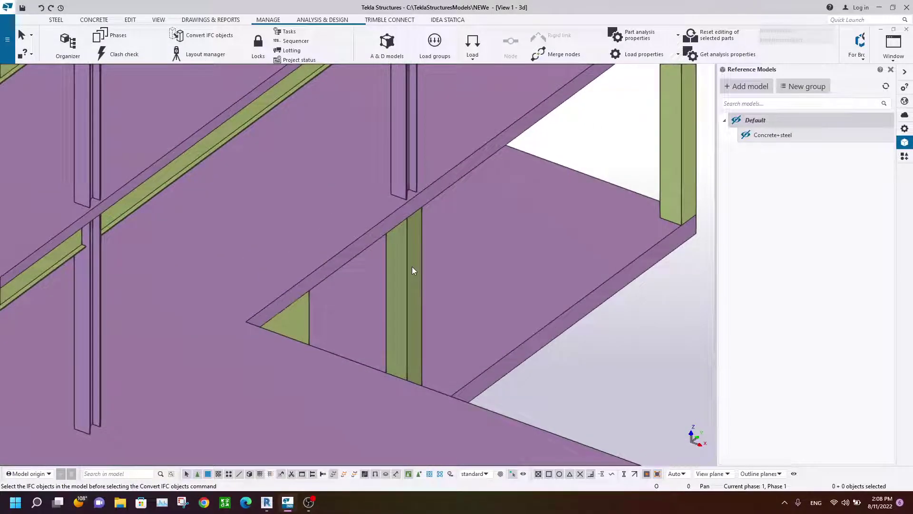
pyautogui.click(412, 270)
pyautogui.scroll(-2, 442, 233)
pyautogui.scroll(-1, 475, 222)
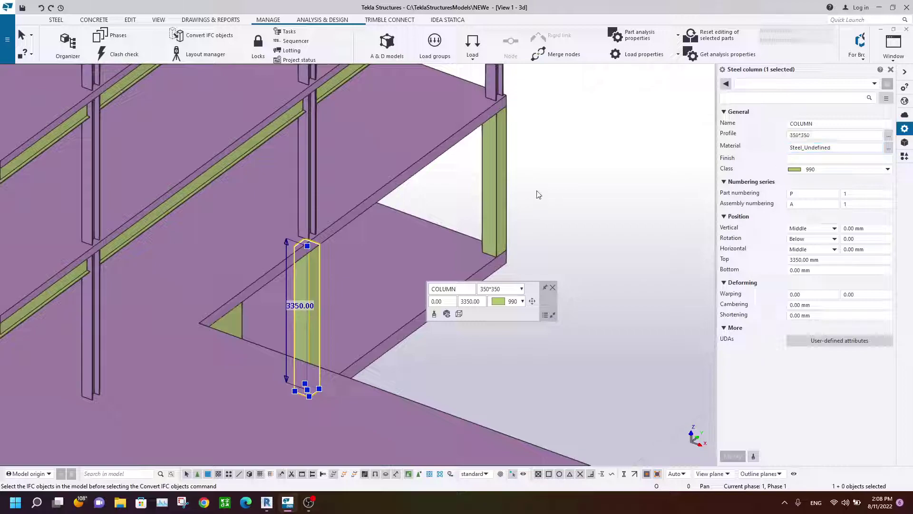
pyautogui.moveTo(293, 330); pyautogui.dragTo(500, 173, button='middle')
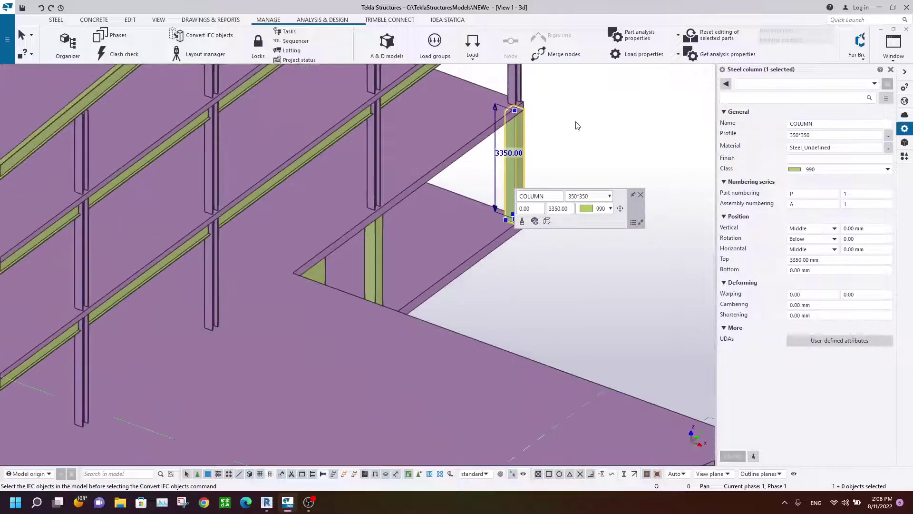
pyautogui.moveTo(577, 125); pyautogui.dragTo(541, 232, button='middle')
pyautogui.click(481, 138)
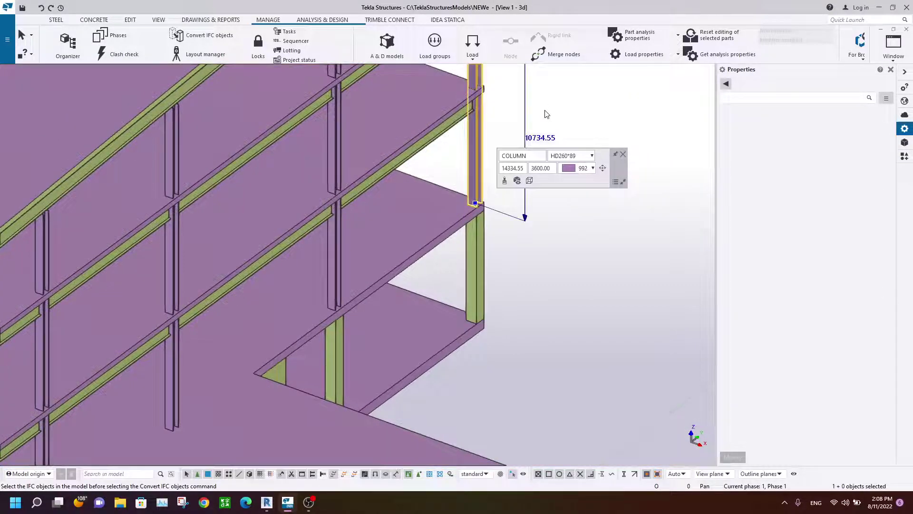
pyautogui.moveTo(546, 114); pyautogui.dragTo(456, 150, button='middle')
pyautogui.click(442, 130)
pyautogui.scroll(-10, 442, 130)
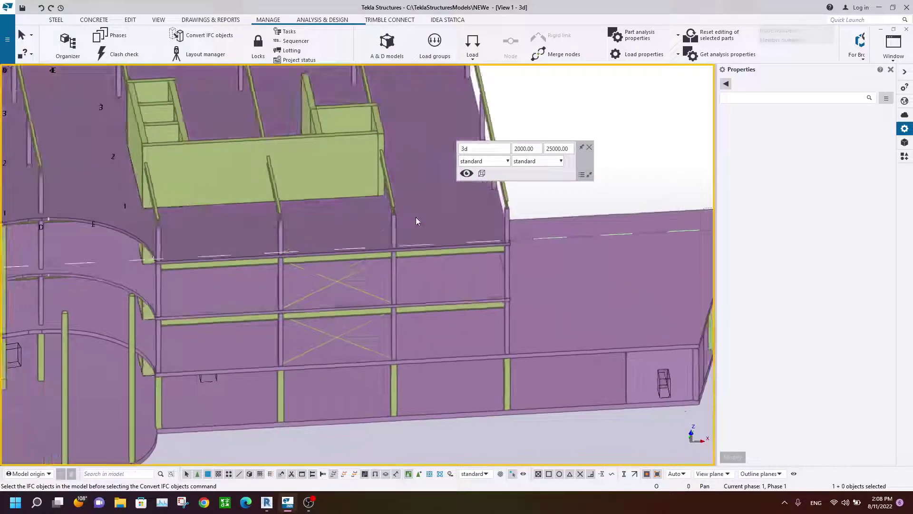
pyautogui.moveTo(416, 216)
pyautogui.keyDown('ctrl'); pyautogui.mouseDown(button='middle')
pyautogui.moveTo(367, 222)
pyautogui.moveTo(352, 271)
pyautogui.mouseUp(button='middle'); pyautogui.keyUp('ctrl')
pyautogui.scroll(10, 443, 191)
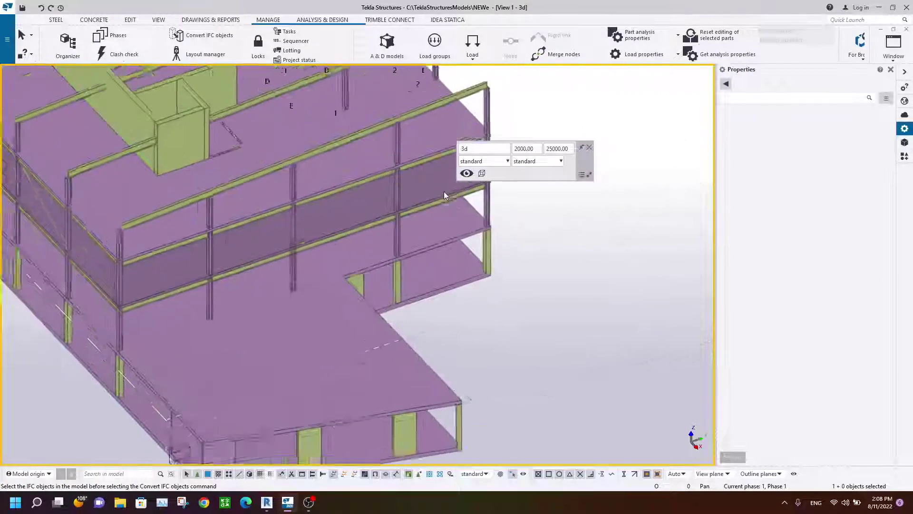
pyautogui.click(391, 129)
pyautogui.scroll(-5, 391, 129)
pyautogui.moveTo(391, 129)
pyautogui.keyDown('ctrl'); pyautogui.mouseDown(button='middle')
pyautogui.moveTo(333, 267)
pyautogui.moveTo(339, 285)
pyautogui.mouseUp(button='middle'); pyautogui.keyUp('ctrl')
pyautogui.scroll(5, 354, 298)
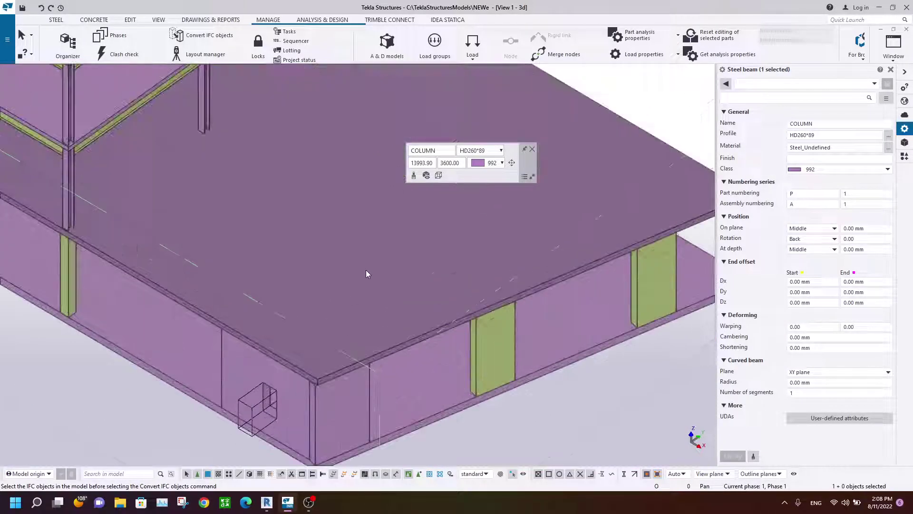
pyautogui.scroll(4, 366, 269)
pyautogui.scroll(3, 339, 249)
pyautogui.click(315, 300)
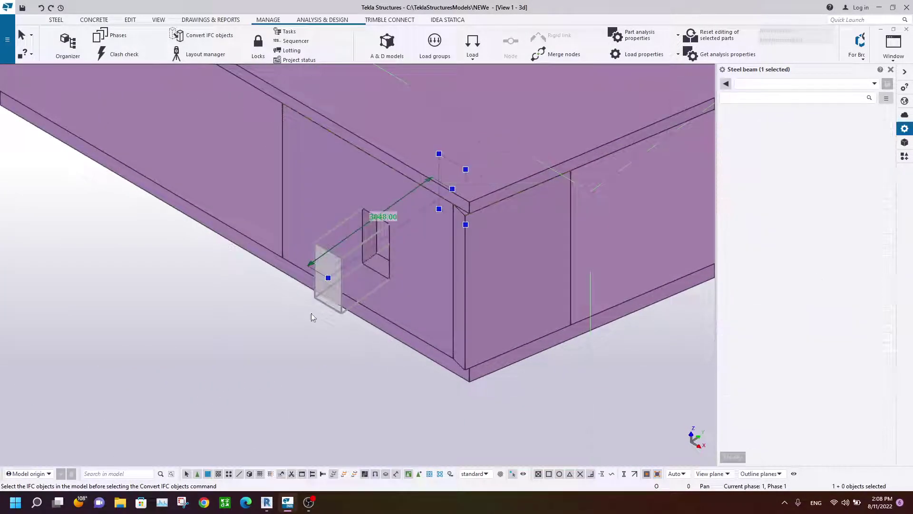
pyautogui.scroll(3, 314, 304)
pyautogui.scroll(2, 397, 226)
pyautogui.scroll(-3, 397, 227)
pyautogui.scroll(-2, 386, 241)
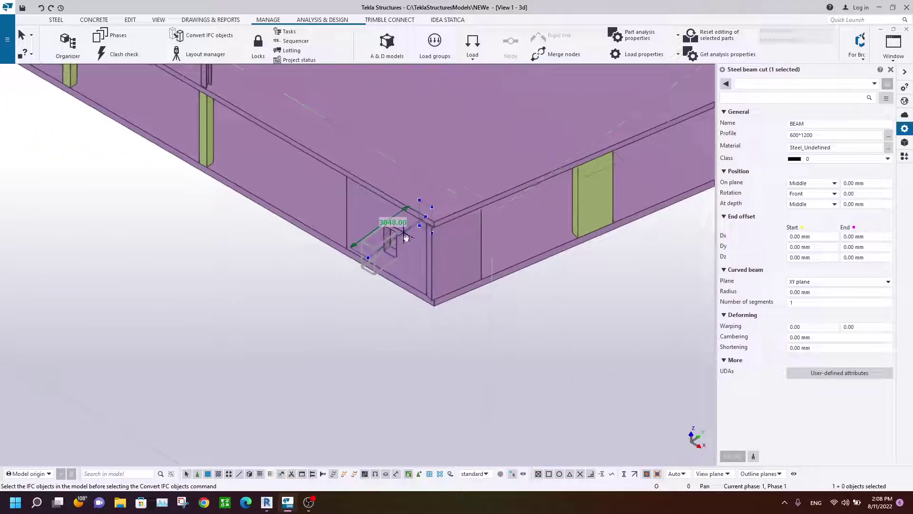
pyautogui.scroll(1, 400, 243)
pyautogui.scroll(3, 408, 252)
pyautogui.scroll(4, 408, 252)
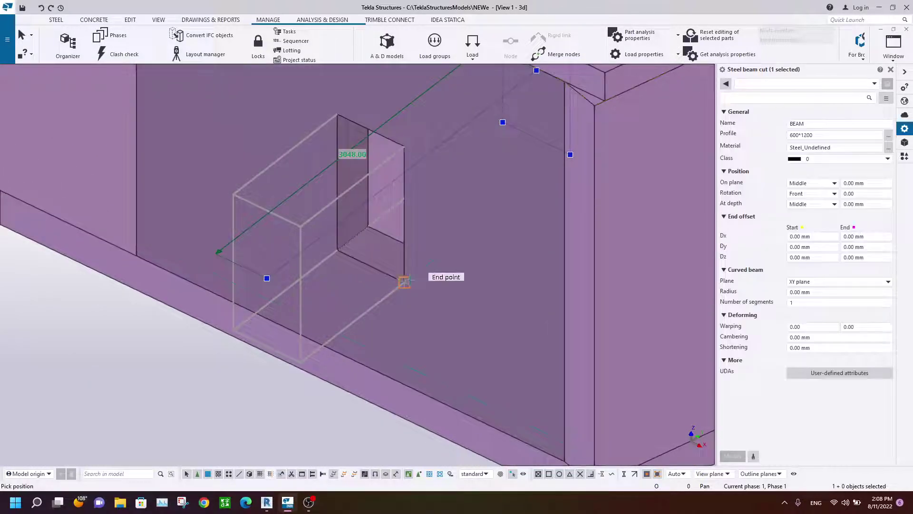
pyautogui.scroll(-3, 455, 222)
pyautogui.keyDown('ctrl'); pyautogui.moveTo(455, 222); pyautogui.dragTo(421, 251, button='middle'); pyautogui.keyUp('ctrl')
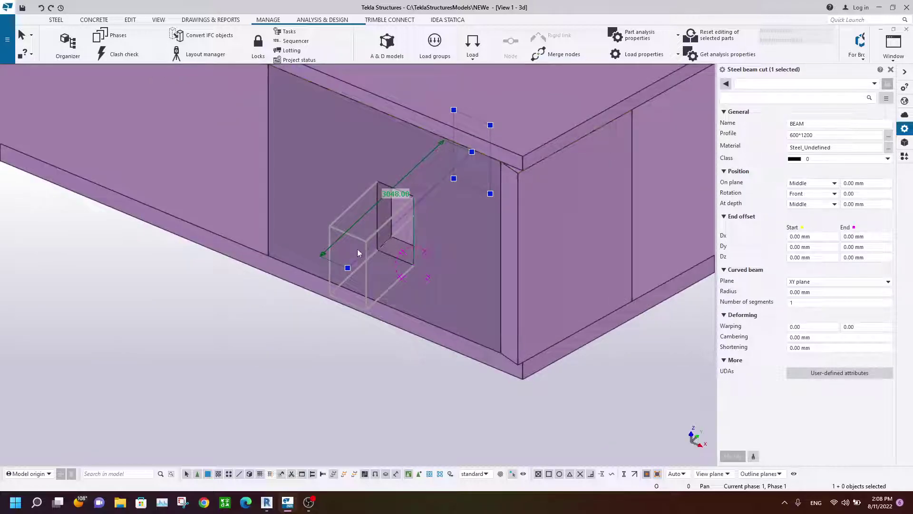
pyautogui.scroll(-2, 421, 251)
pyautogui.scroll(-1, 433, 214)
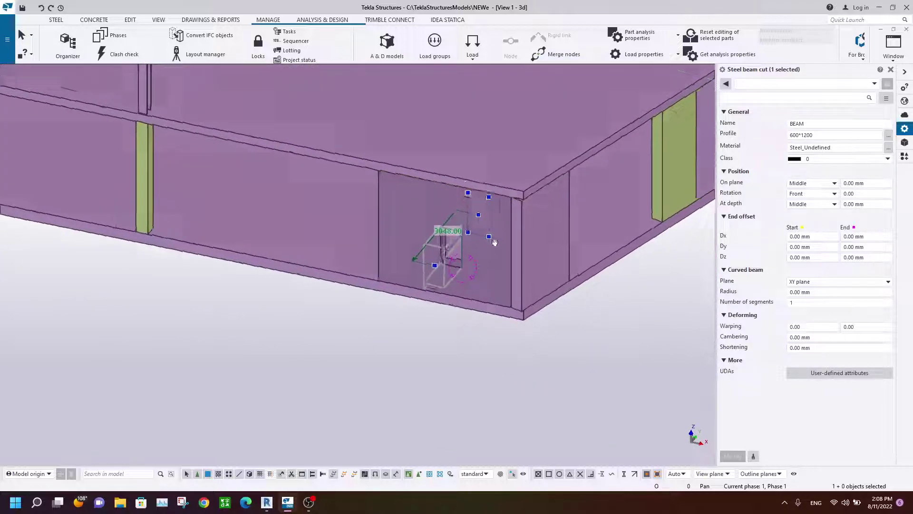
pyautogui.scroll(-2, 489, 239)
pyautogui.scroll(2, 475, 206)
pyautogui.scroll(-5, 475, 206)
pyautogui.scroll(-2, 455, 234)
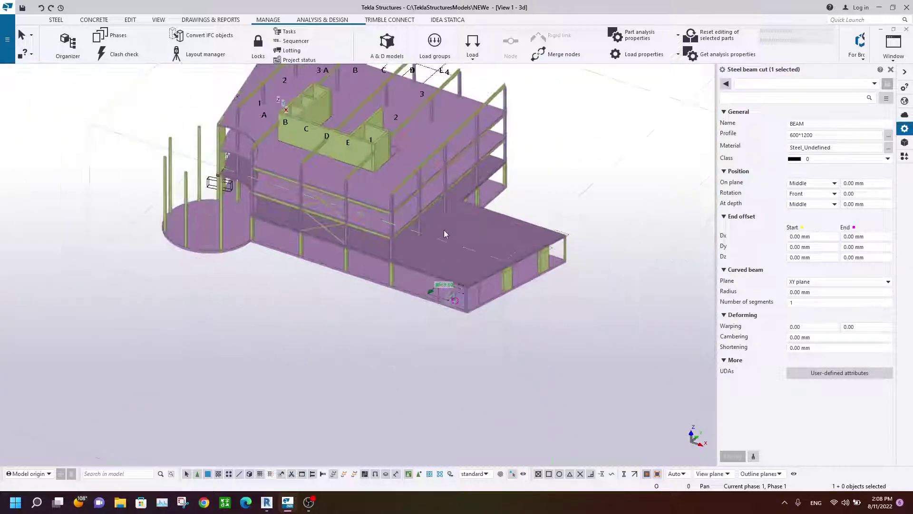
pyautogui.scroll(1, 451, 171)
pyautogui.scroll(3, 411, 149)
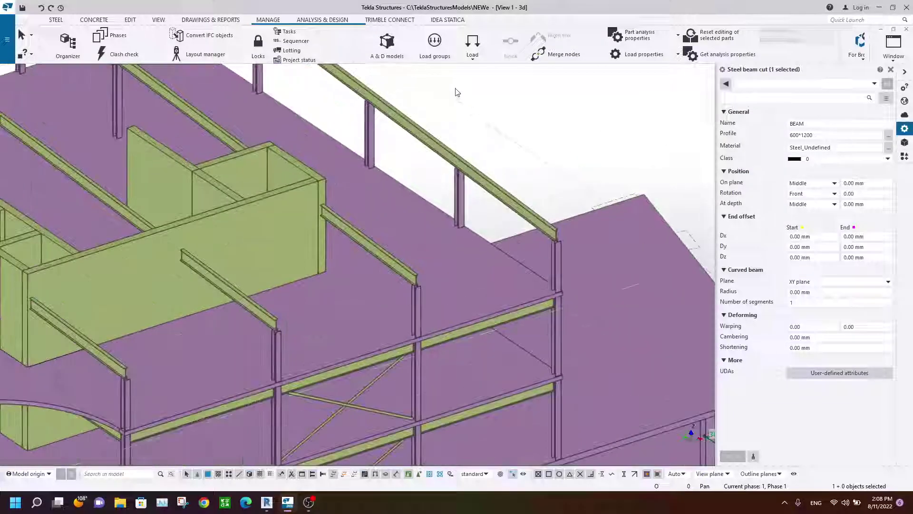
pyautogui.scroll(2, 411, 149)
pyautogui.scroll(-5, 332, 241)
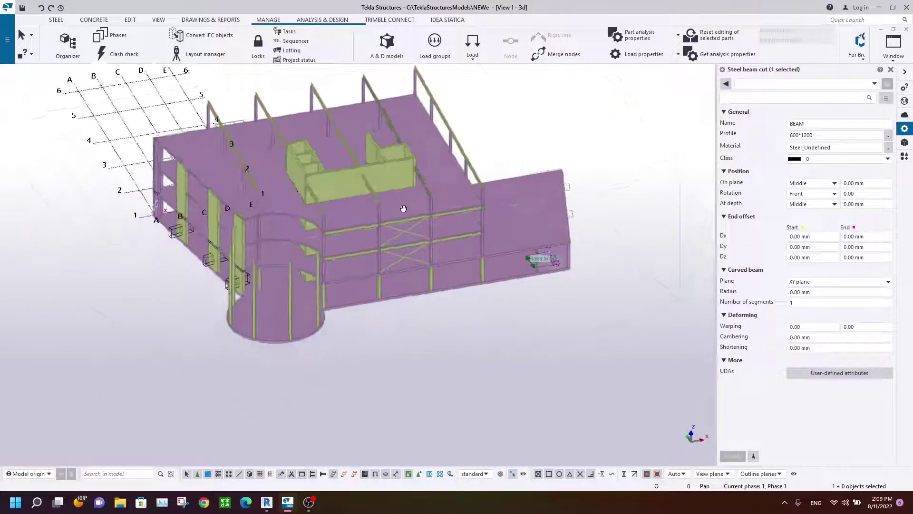
pyautogui.moveTo(332, 241)
pyautogui.keyDown('ctrl'); pyautogui.mouseDown(button='middle')
pyautogui.moveTo(445, 207)
pyautogui.moveTo(487, 112)
pyautogui.mouseUp(button='middle'); pyautogui.keyUp('ctrl')
pyautogui.scroll(3, 487, 112)
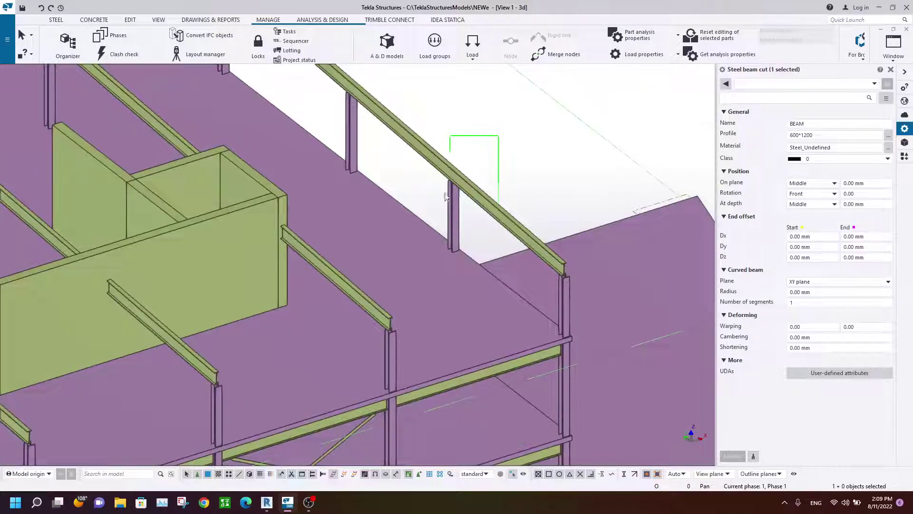
pyautogui.doubleClick(400, 168)
pyautogui.scroll(-5, 399, 168)
pyautogui.keyDown('ctrl'); pyautogui.moveTo(400, 168); pyautogui.dragTo(389, 330, button='middle'); pyautogui.keyUp('ctrl')
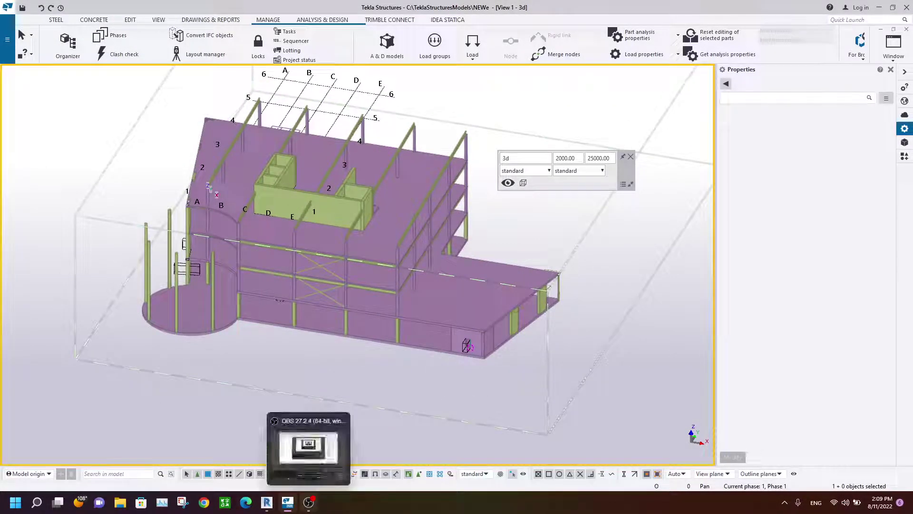
pyautogui.moveTo(439, 245)
pyautogui.keyDown('ctrl'); pyautogui.mouseDown(button='middle')
pyautogui.moveTo(472, 247)
pyautogui.moveTo(407, 258)
pyautogui.mouseUp(button='middle'); pyautogui.keyUp('ctrl')
pyautogui.scroll(-3, 442, 227)
pyautogui.scroll(4, 448, 218)
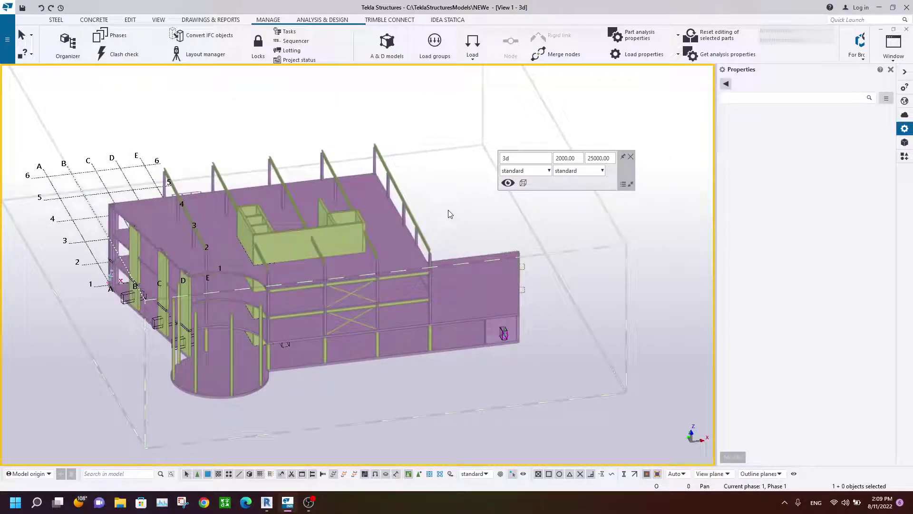